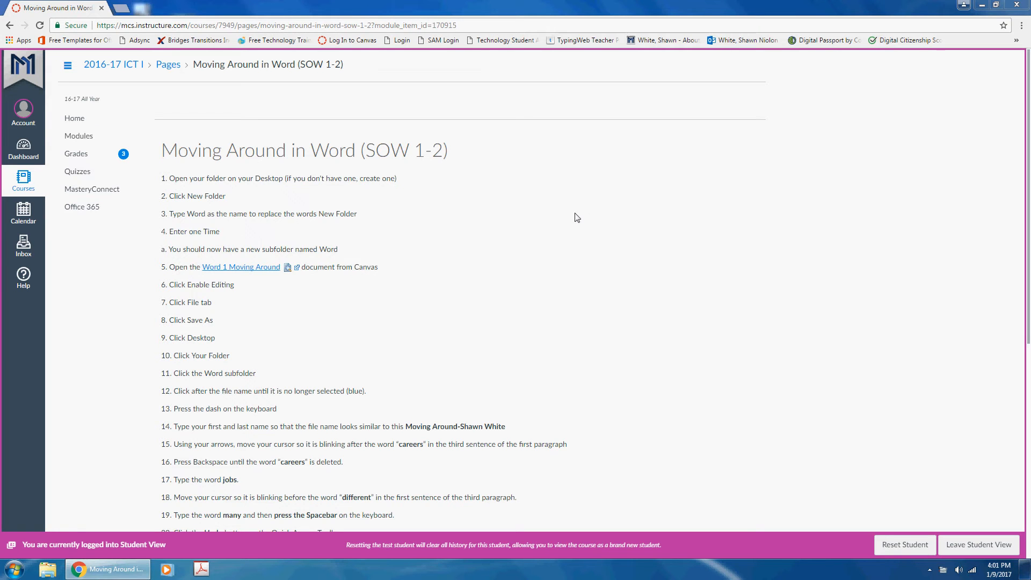
- Open a File Explorer window from the taskbar
{"action": "left_click", "coordinate": [47, 571]}
- Create a new folder named 'Word' inside Desktop > School Documents
{"action": "left_click", "coordinate": [73, 82]}
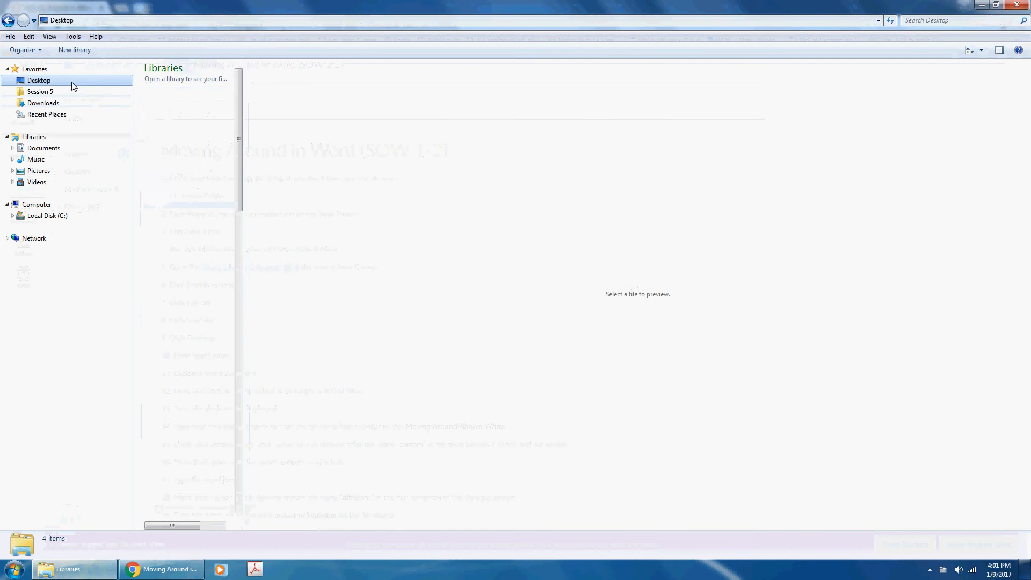
{"action": "left_click_drag", "start_coordinate": [240, 140], "coordinate": [237, 198]}
{"action": "double_click", "coordinate": [209, 422]}
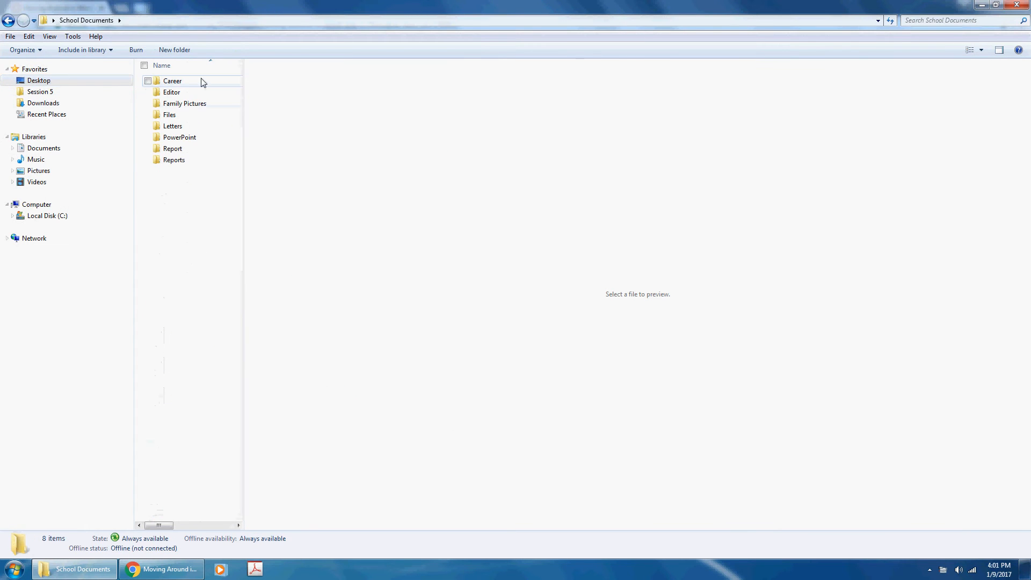
{"action": "left_click", "coordinate": [174, 50]}
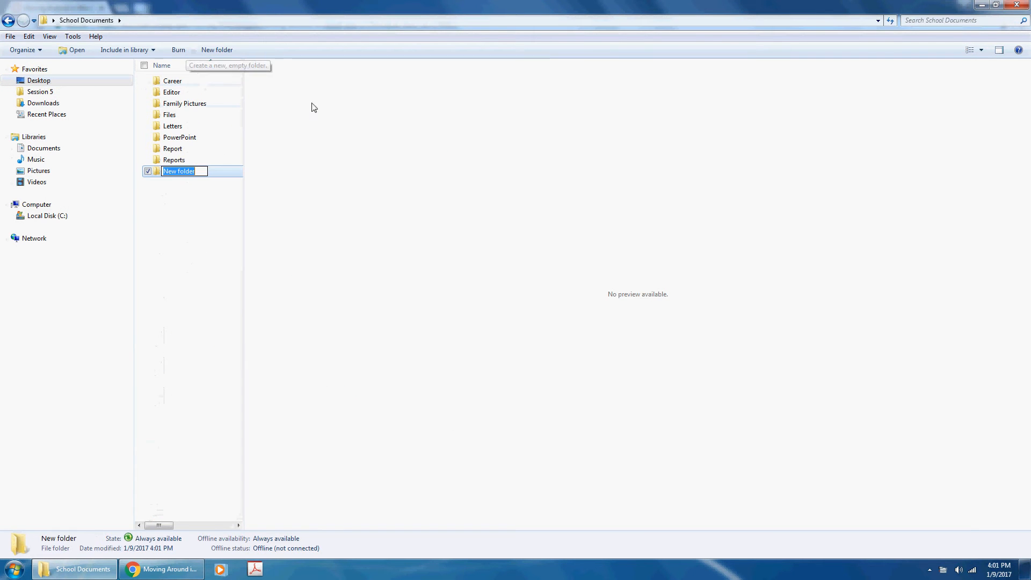
{"action": "type", "text": "Word"}
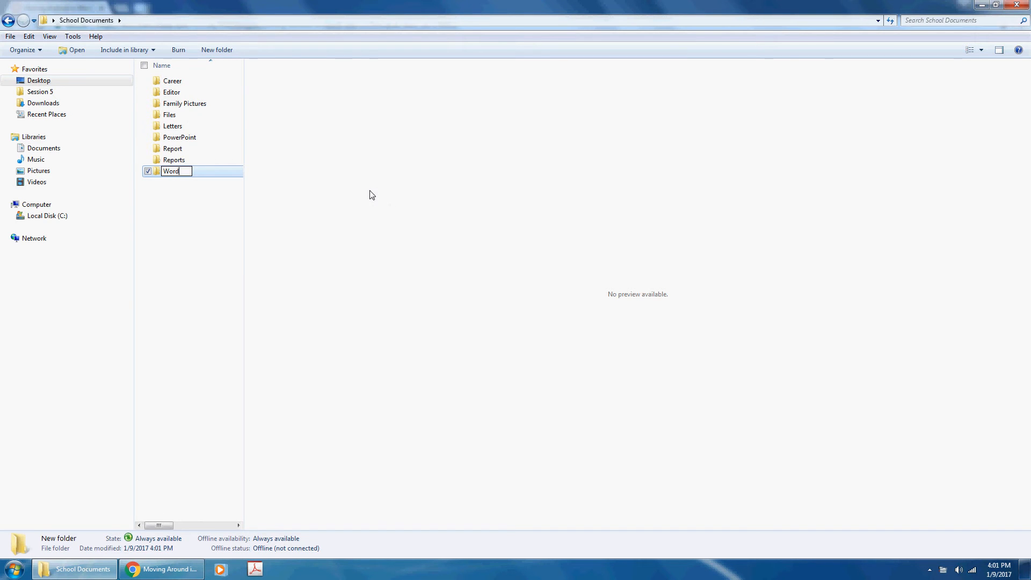
{"action": "key", "text": "Return"}
- Close Explorer, then download the Word 1 Moving Around document and open it in Word
{"action": "left_click", "coordinate": [1019, 6]}
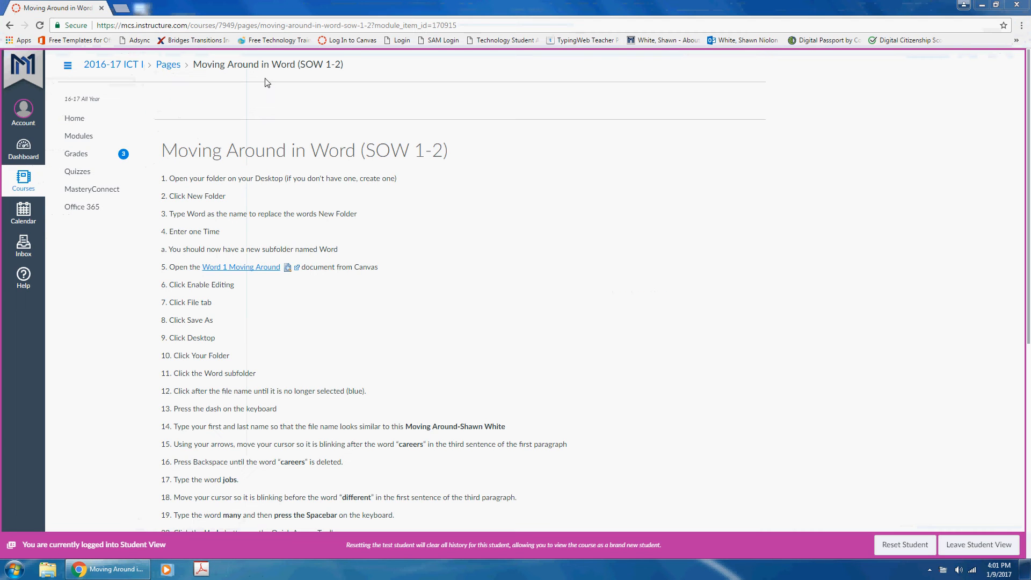
{"action": "left_click", "coordinate": [241, 268]}
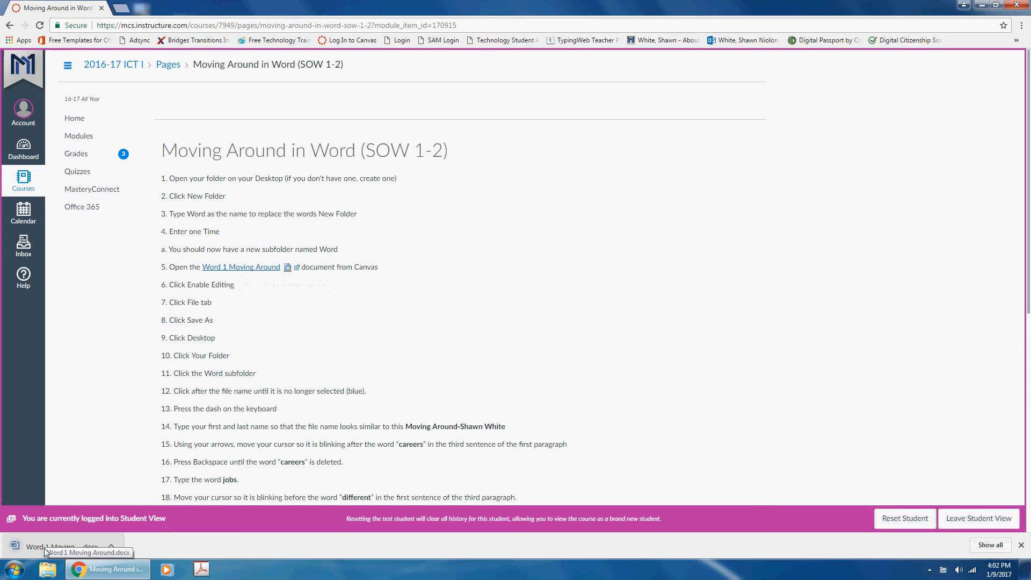
{"action": "left_click", "coordinate": [45, 551]}
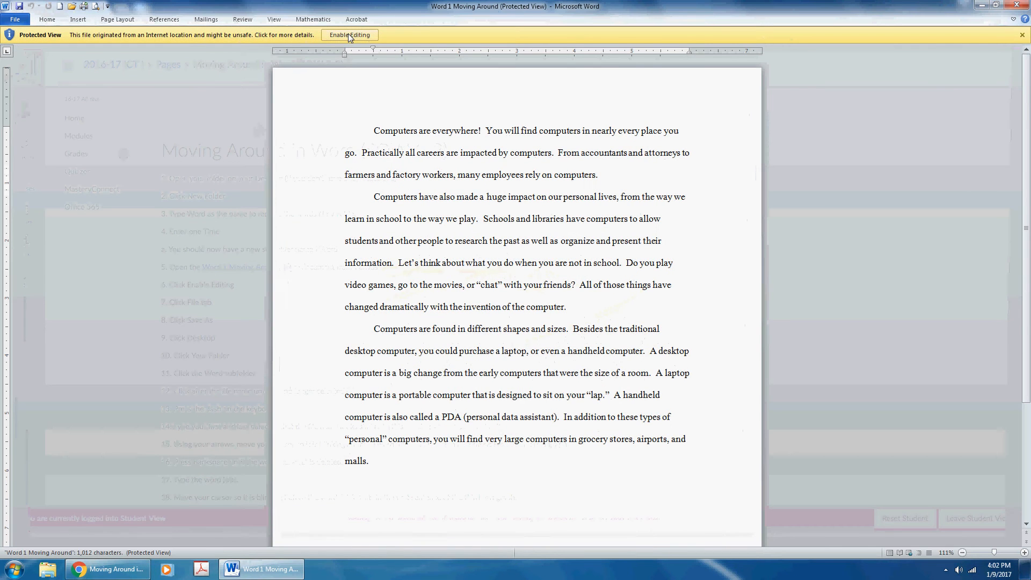
- Enable editing and point Save As at Desktop > School Documents > Word
{"action": "left_click", "coordinate": [348, 35]}
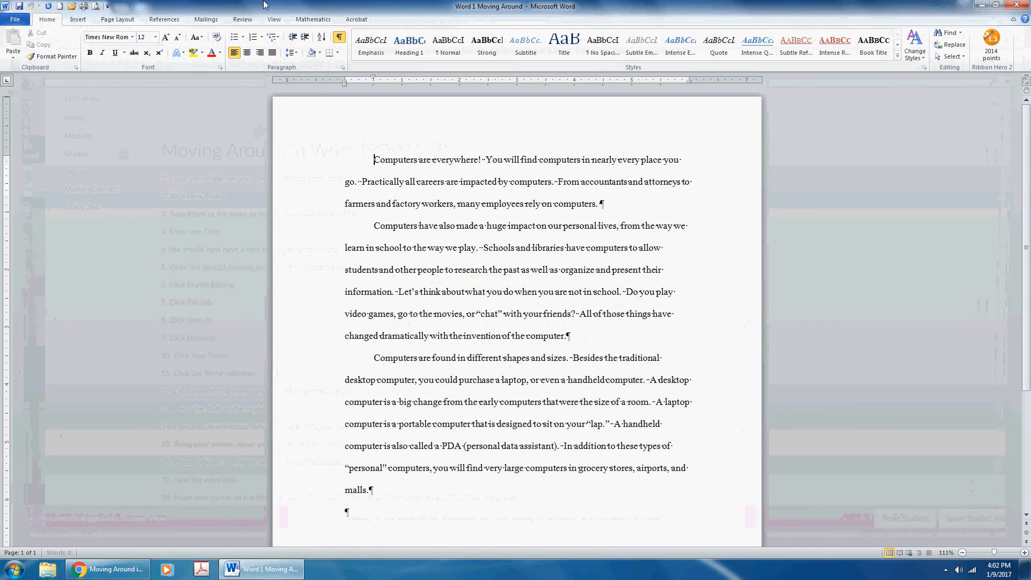
{"action": "left_click", "coordinate": [4, 20]}
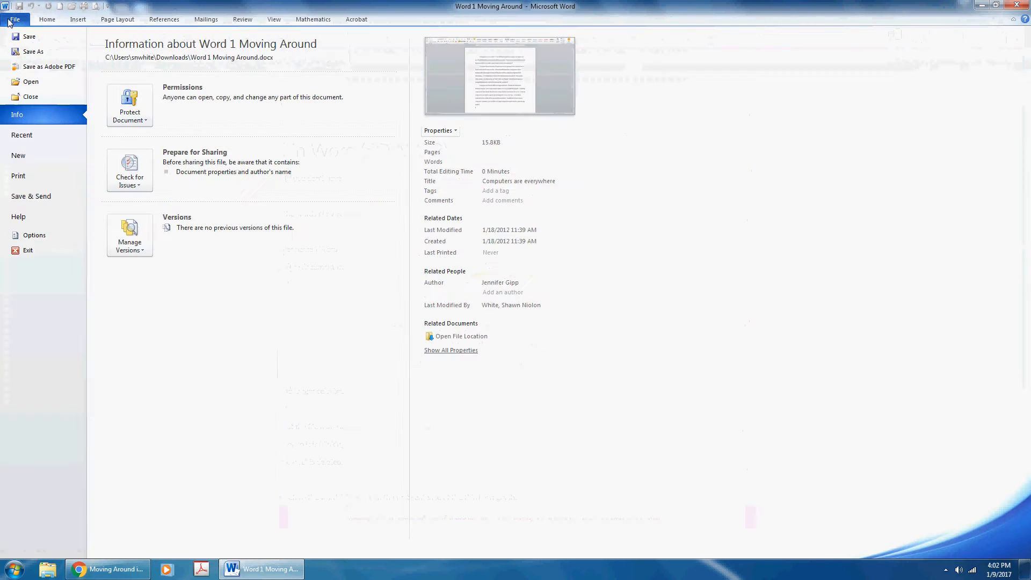
{"action": "left_click", "coordinate": [32, 52]}
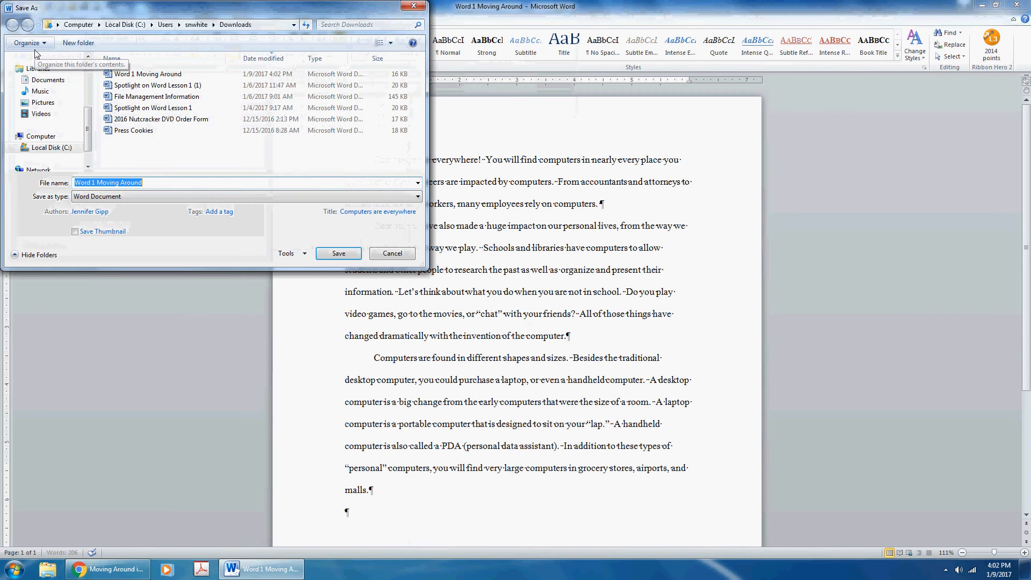
{"action": "scroll", "coordinate": [75, 89], "scroll_direction": "up", "scroll_amount": 5}
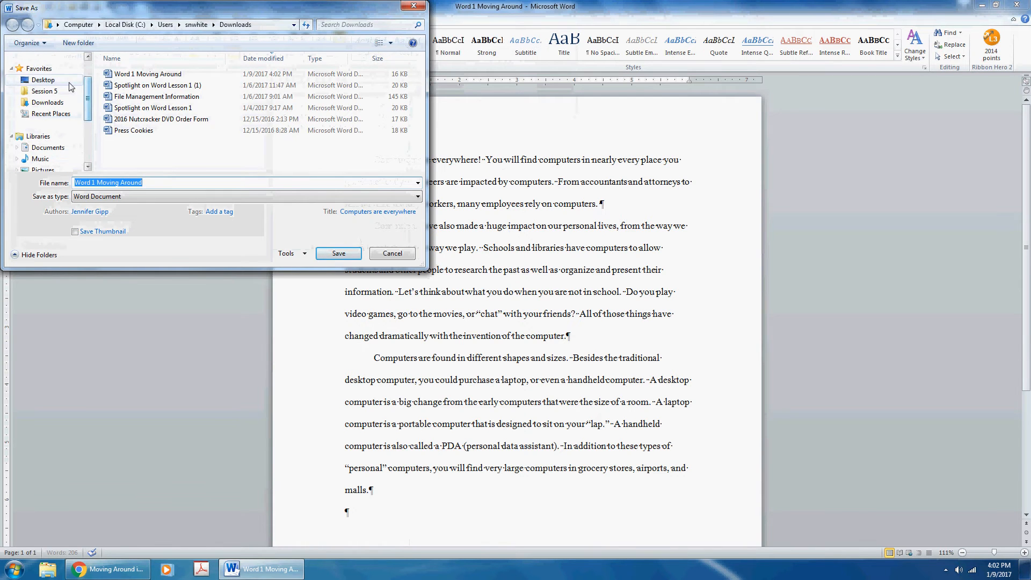
{"action": "left_click", "coordinate": [67, 82]}
{"action": "scroll", "coordinate": [213, 156], "scroll_direction": "down", "scroll_amount": 1}
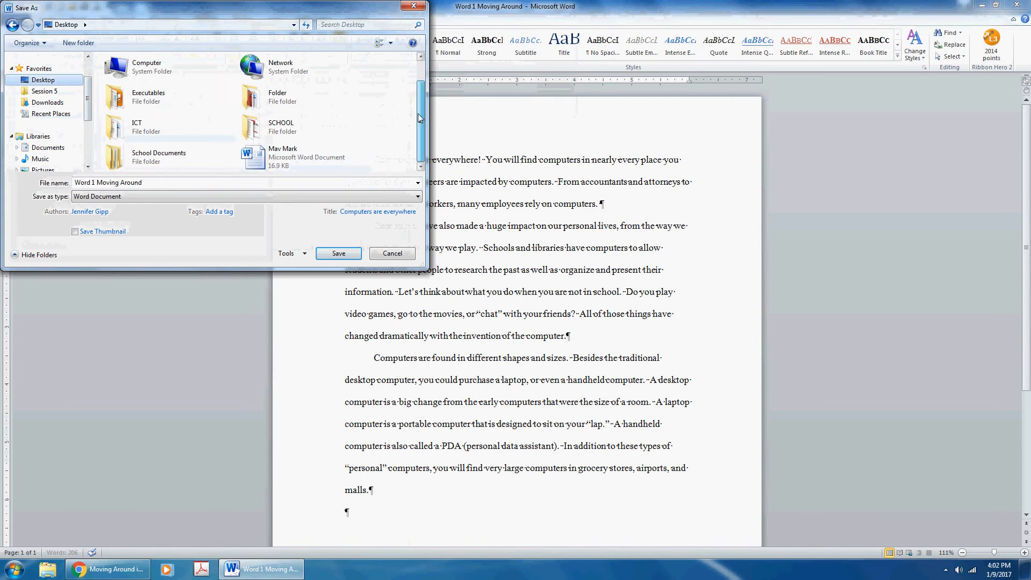
{"action": "double_click", "coordinate": [162, 156]}
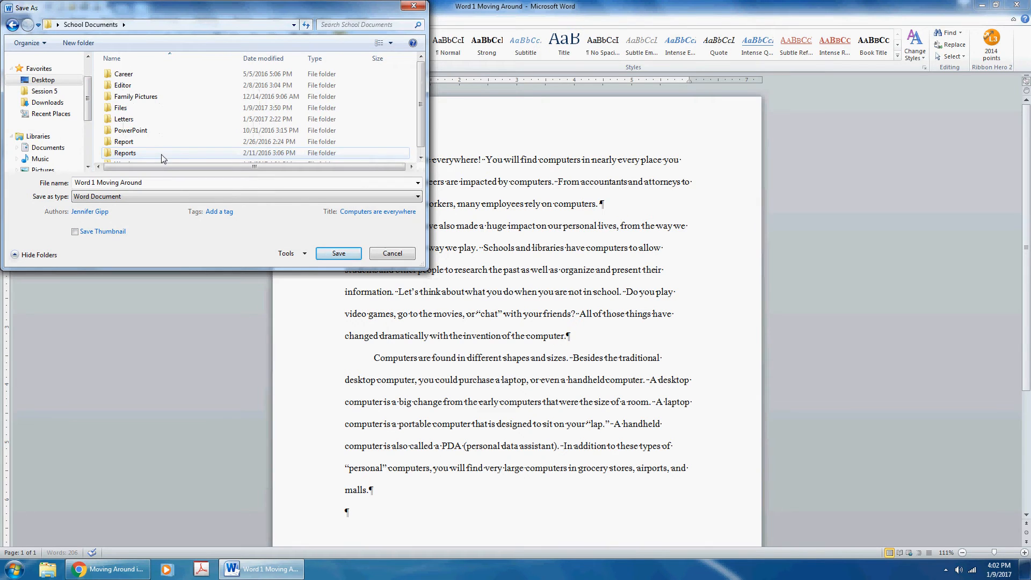
{"action": "scroll", "coordinate": [177, 156], "scroll_direction": "down", "scroll_amount": 1}
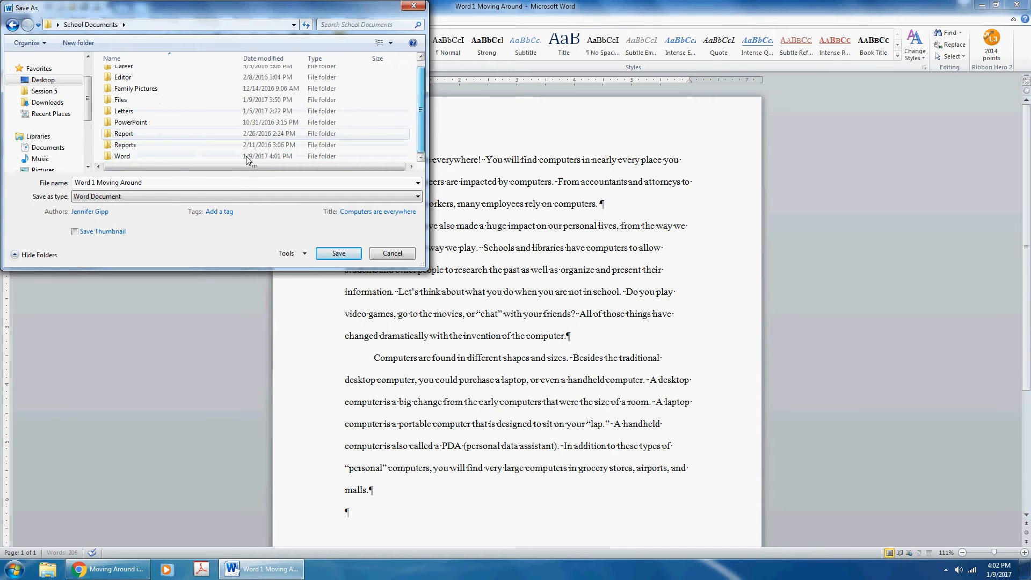
{"action": "double_click", "coordinate": [182, 156]}
- Change the file name to 'Moving Around-' followed by the student's name
{"action": "left_click", "coordinate": [98, 182]}
{"action": "left_click", "coordinate": [98, 182]}
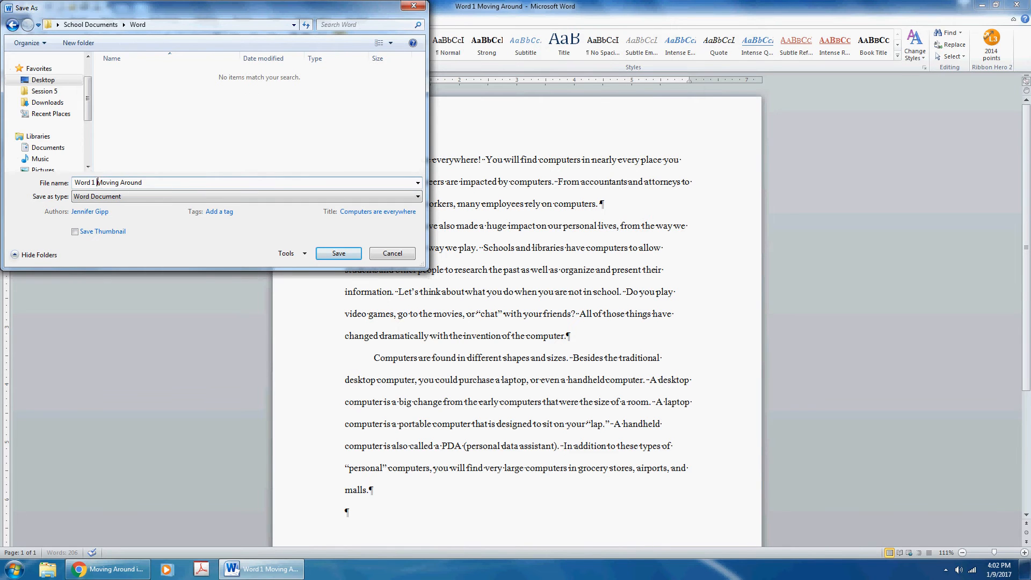
{"action": "key", "text": "BackSpace"}
{"action": "key", "text": "BackSpace"}
{"action": "key", "text": "BackSpace"}
{"action": "key", "text": "BackSpace"}
{"action": "key", "text": "BackSpace"}
{"action": "key", "text": "BackSpace"}
{"action": "key", "text": "BackSpace"}
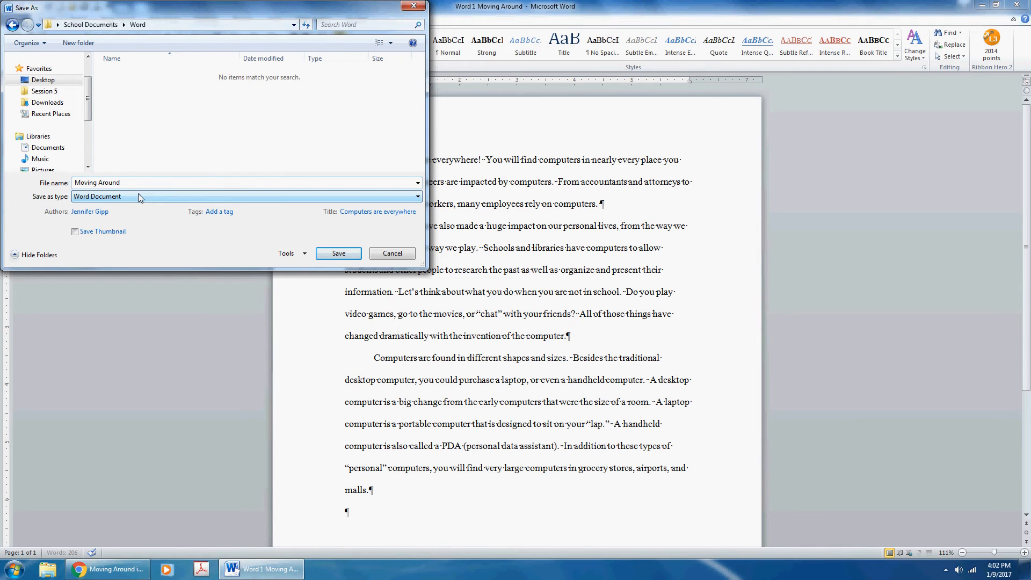
- Save the copy in the Word folder, then replace 'careers' with 'jobs' in the first paragraph
{"action": "left_click", "coordinate": [334, 255]}
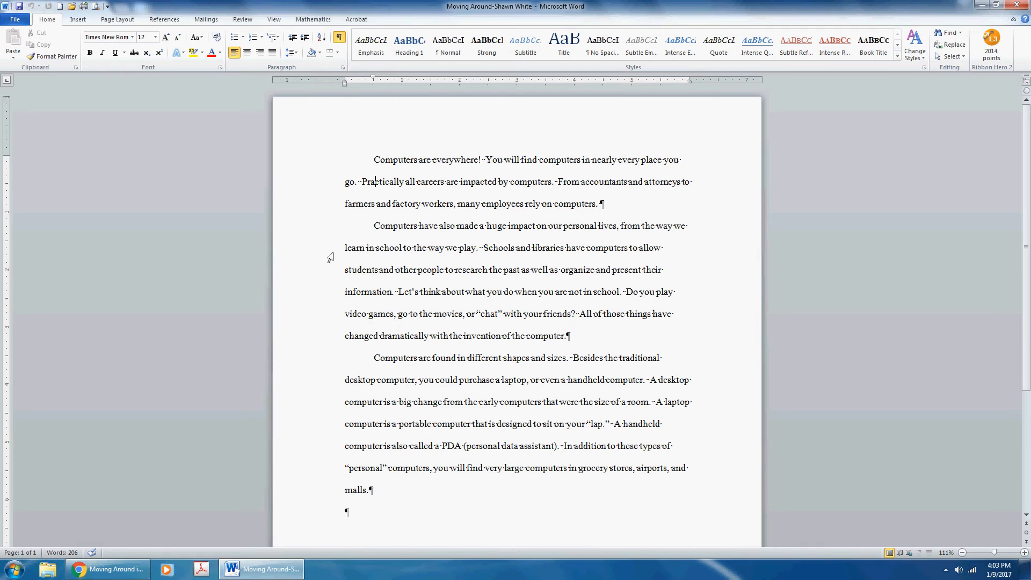
{"action": "key", "text": "Right"}
{"action": "key", "text": "Right"}
{"action": "key", "text": "Right"}
{"action": "key", "text": "Right"}
{"action": "key", "text": "Right"}
{"action": "key", "text": "Right"}
{"action": "key", "text": "Right"}
{"action": "key", "text": "Right"}
{"action": "key", "text": "Right"}
{"action": "key", "text": "Right"}
{"action": "key", "text": "BackSpace"}
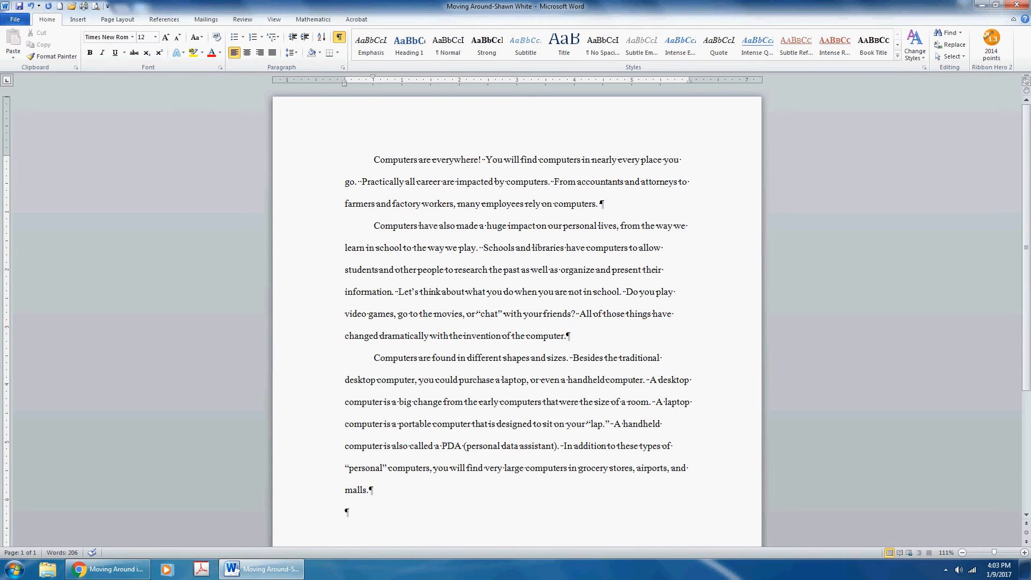
{"action": "key", "text": "ctrl+BackSpace"}
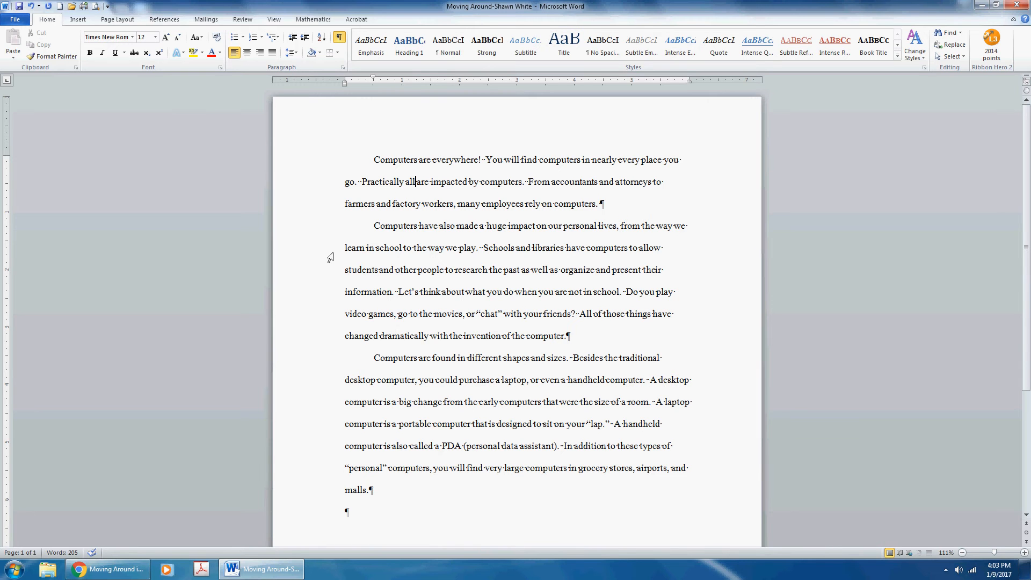
{"action": "type", "text": "jobs"}
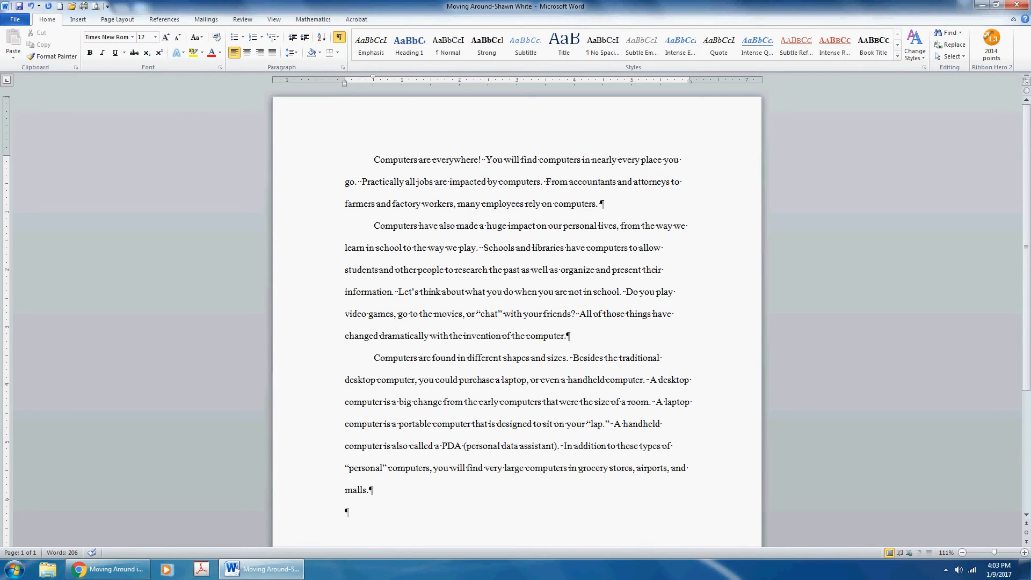
- Highlight 'jobs' in yellow and save the document
{"action": "double_click", "coordinate": [424, 183]}
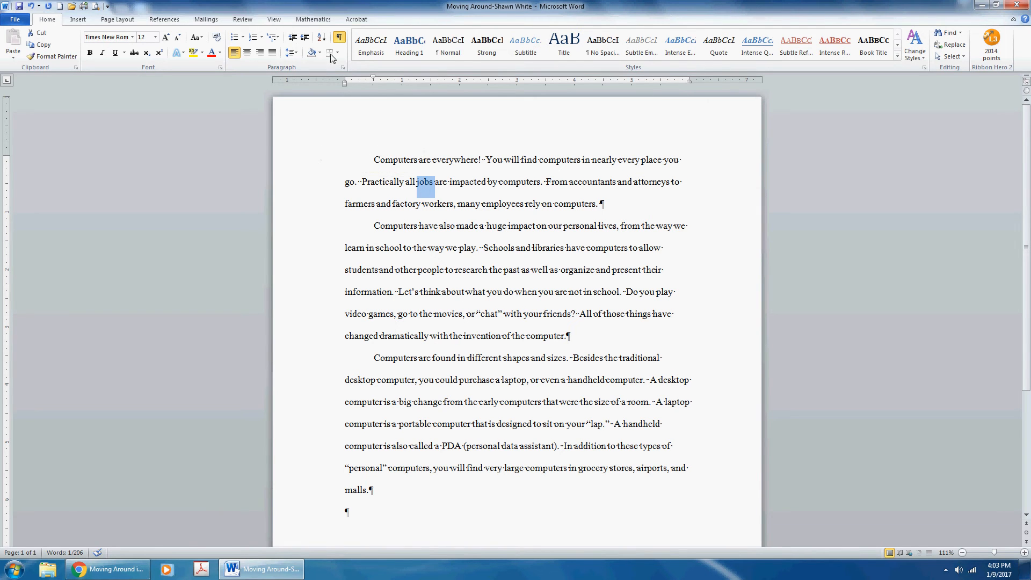
{"action": "left_click", "coordinate": [191, 54]}
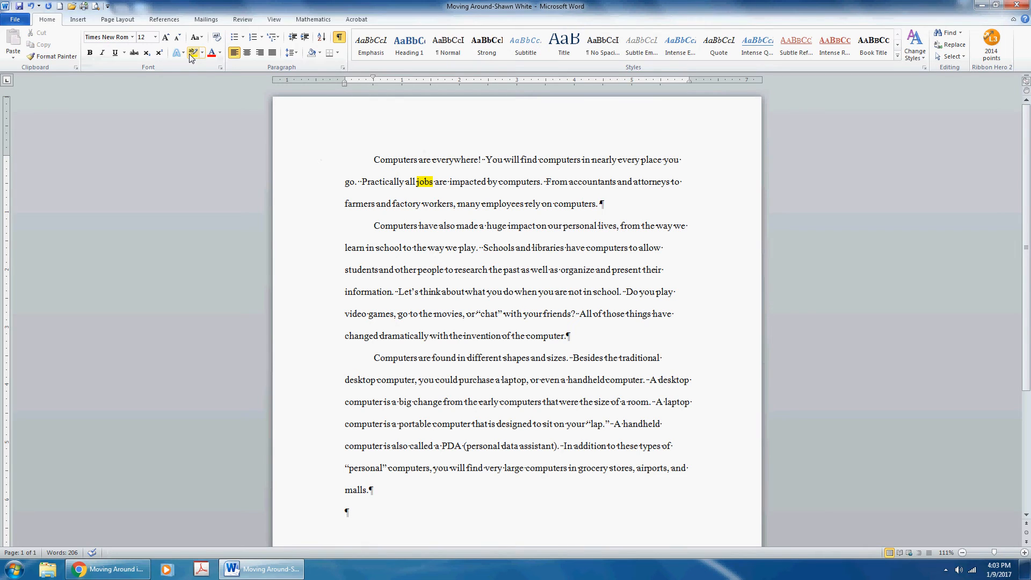
{"action": "left_click", "coordinate": [20, 8]}
- Insert 'many' before 'different' in the third paragraph
{"action": "key", "text": "Down"}
{"action": "key", "text": "Right"}
{"action": "key", "text": "Right"}
{"action": "key", "text": "Right"}
{"action": "key", "text": "Right"}
{"action": "key", "text": "Right"}
{"action": "key", "text": "Right"}
{"action": "key", "text": "Right"}
{"action": "key", "text": "Right"}
{"action": "type", "text": "many"}
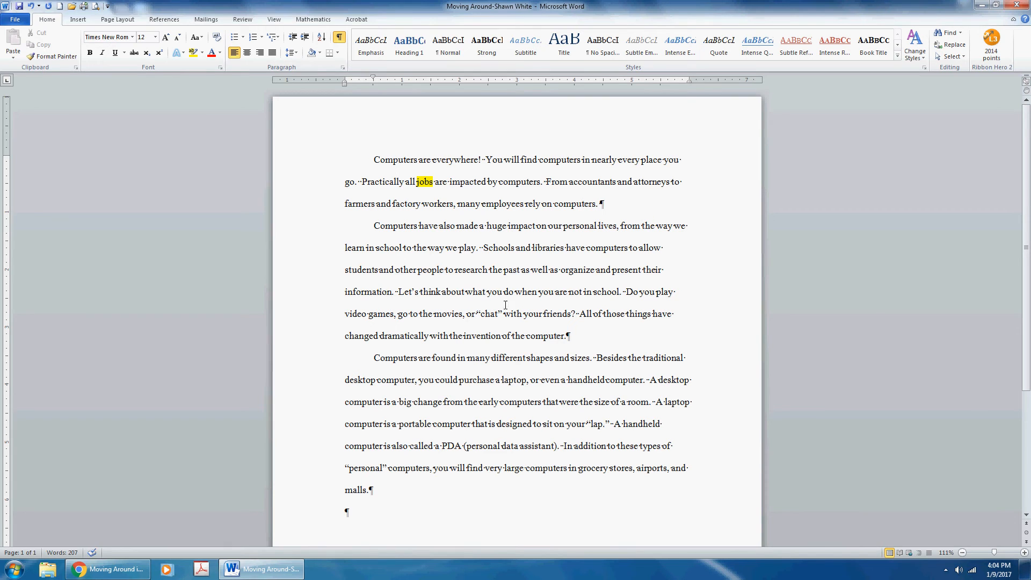
- Highlight 'many' in yellow, undo and redo the highlight, then save
{"action": "double_click", "coordinate": [480, 358]}
{"action": "left_click", "coordinate": [193, 52]}
{"action": "left_click", "coordinate": [485, 358]}
{"action": "left_click", "coordinate": [31, 7]}
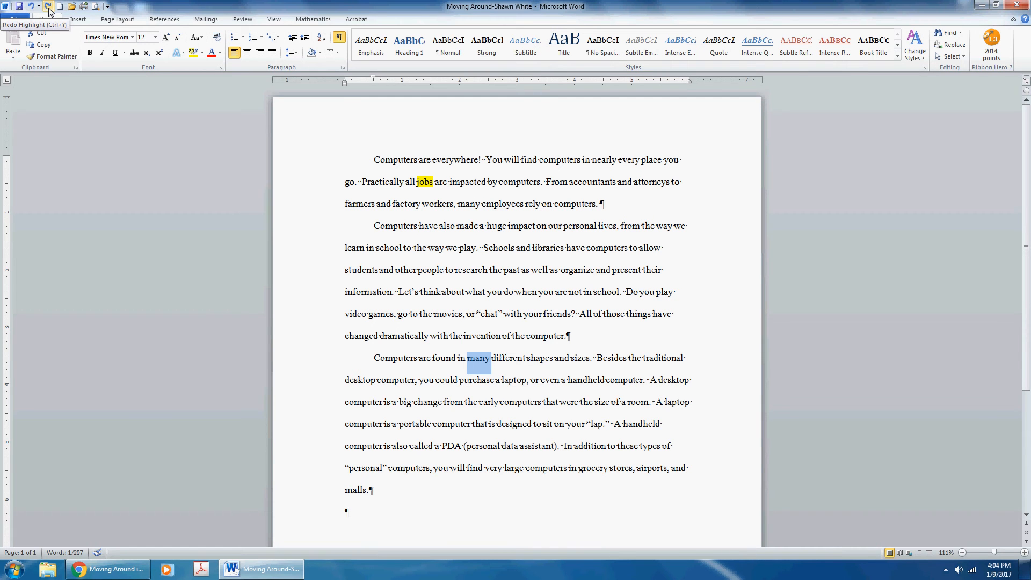
{"action": "left_click", "coordinate": [49, 7]}
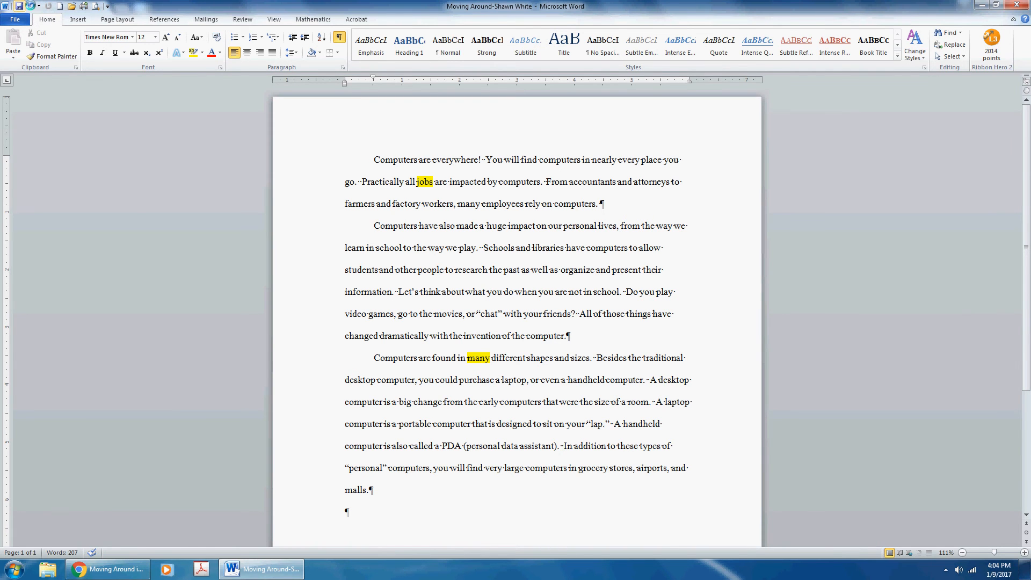
{"action": "left_click", "coordinate": [20, 6]}
- Replace 'we' with 'people' in 'the way we learn', highlight 'people' yellow, and save
{"action": "left_click", "coordinate": [31, 7]}
{"action": "type", "text": "people"}
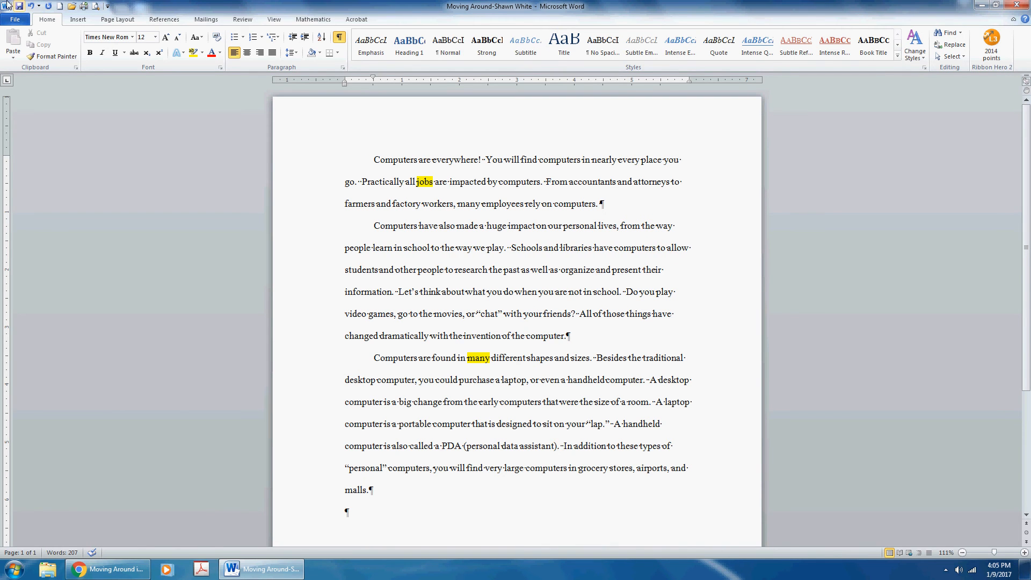
{"action": "double_click", "coordinate": [359, 247]}
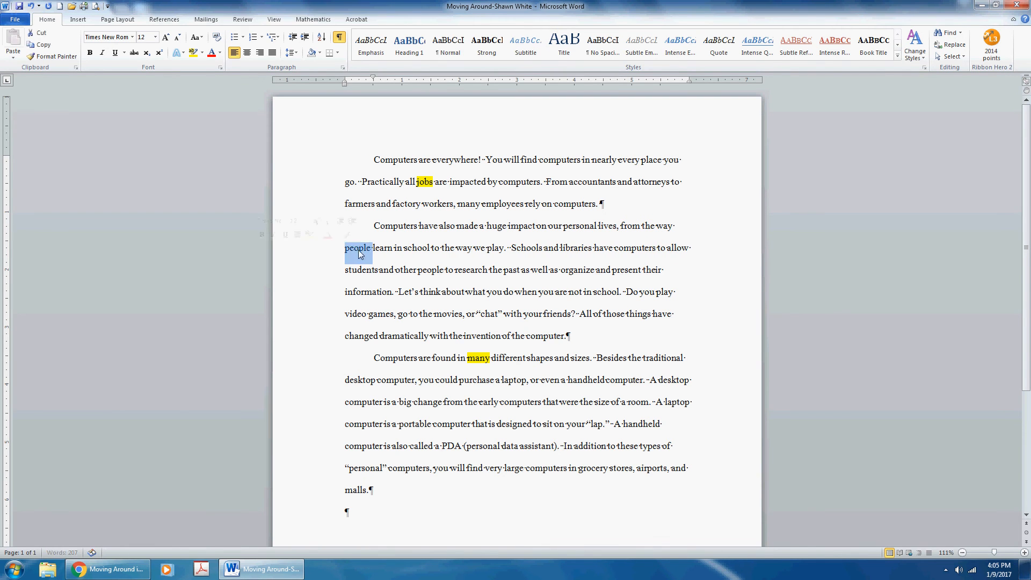
{"action": "left_click", "coordinate": [193, 52]}
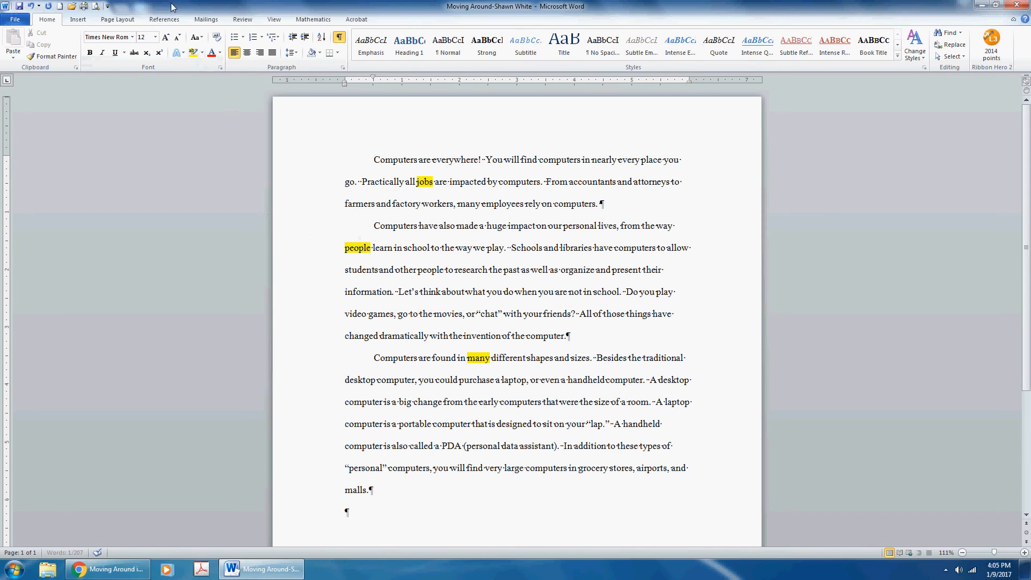
{"action": "left_click", "coordinate": [20, 7]}
- Swap 'traditional' for 'conventional' before 'desktop computer' and highlight it in yellow
{"action": "key", "text": "ctrl+z"}
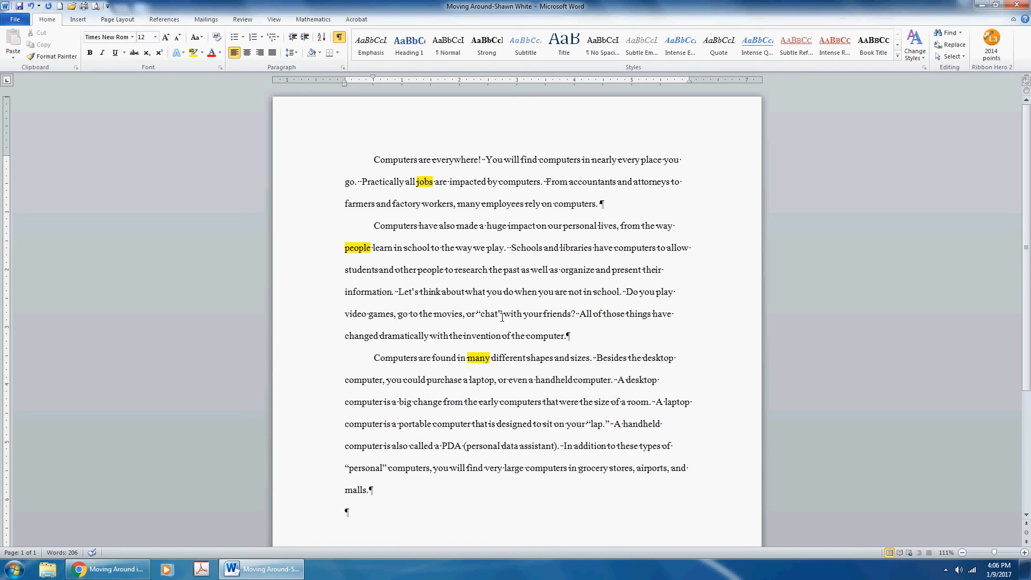
{"action": "type", "text": "conventional desktop"}
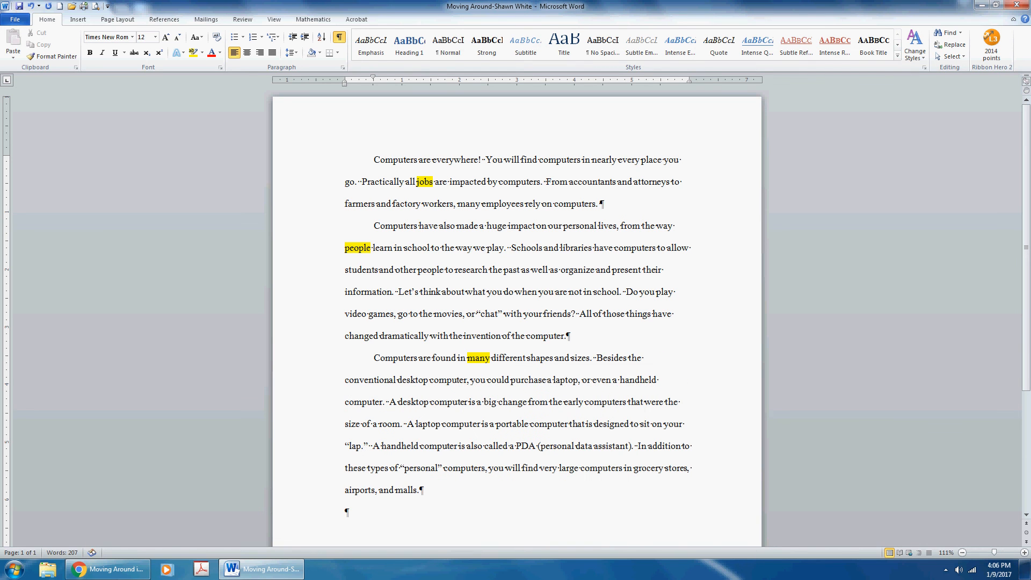
{"action": "double_click", "coordinate": [363, 380]}
{"action": "left_click", "coordinate": [193, 54]}
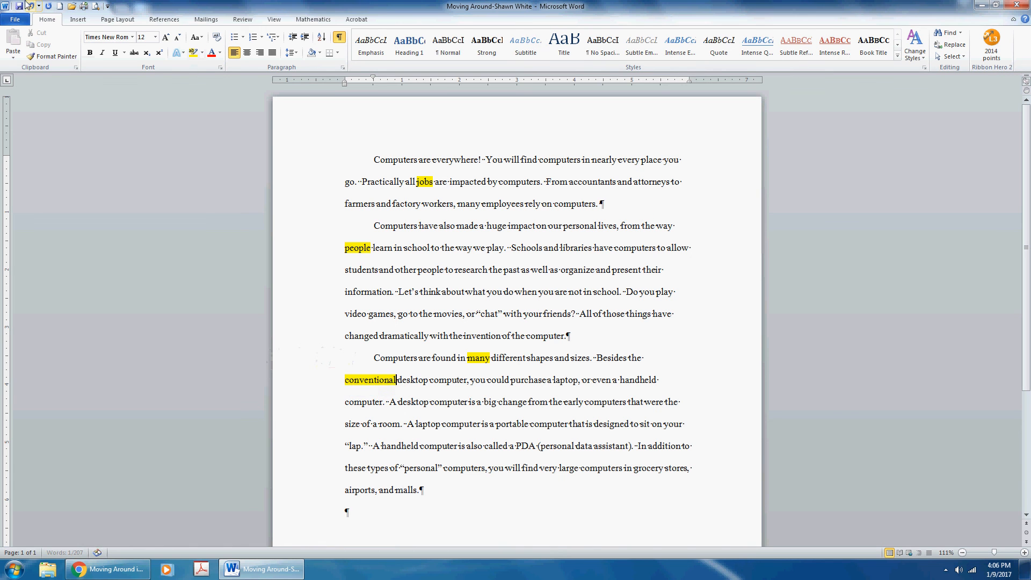
- Save, then add a final 'The End' line and highlight it in yellow
{"action": "key", "text": "ctrl+s"}
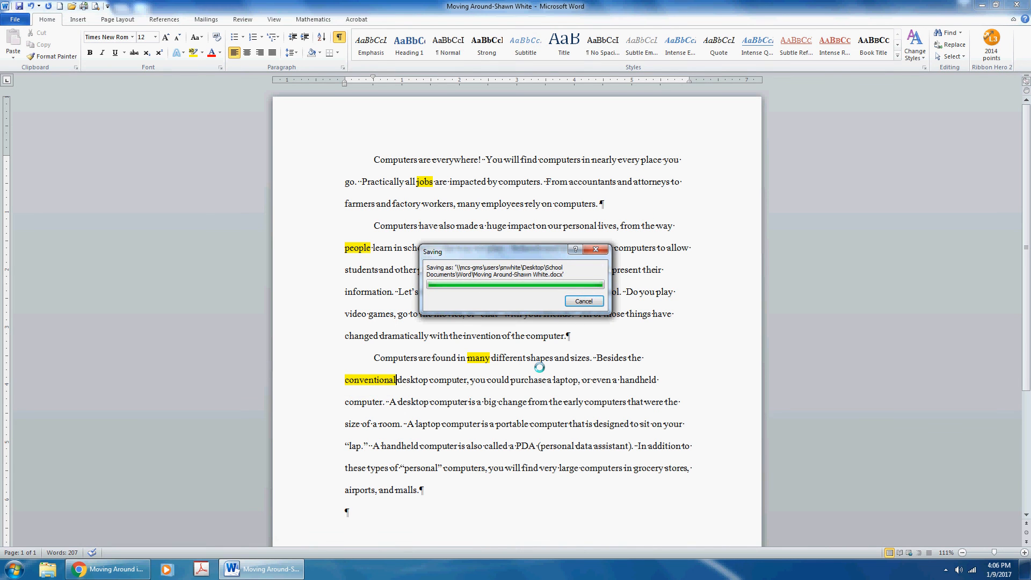
{"action": "key", "text": "ctrl+End"}
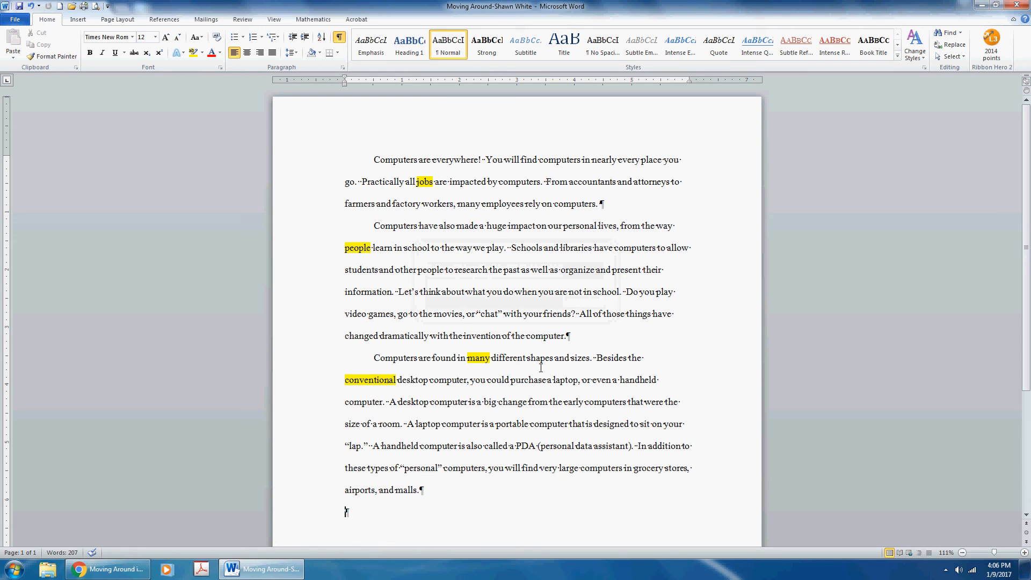
{"action": "type", "text": "The End"}
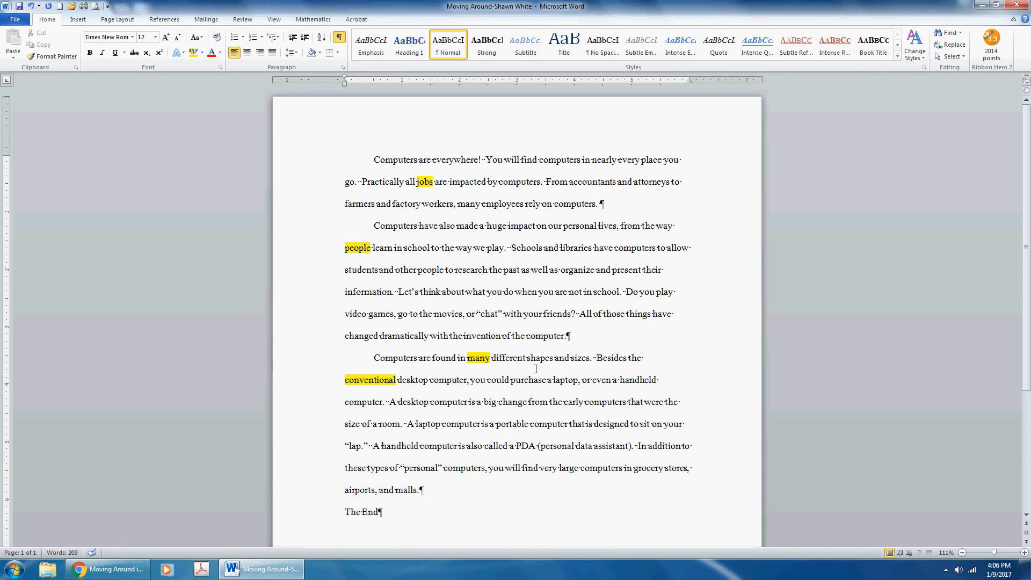
{"action": "double_click", "coordinate": [365, 512]}
{"action": "left_click", "coordinate": [365, 514]}
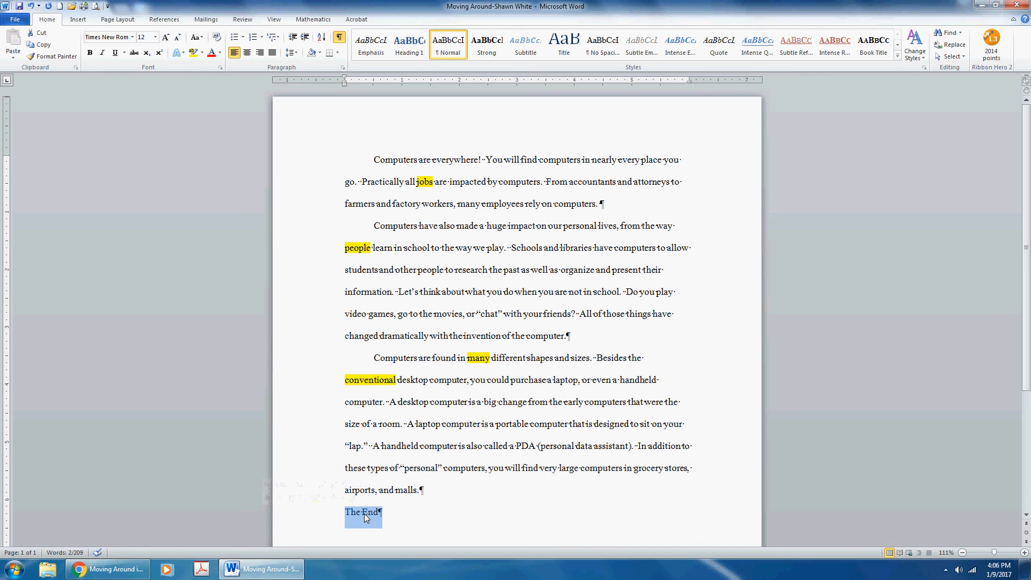
{"action": "left_click", "coordinate": [194, 53]}
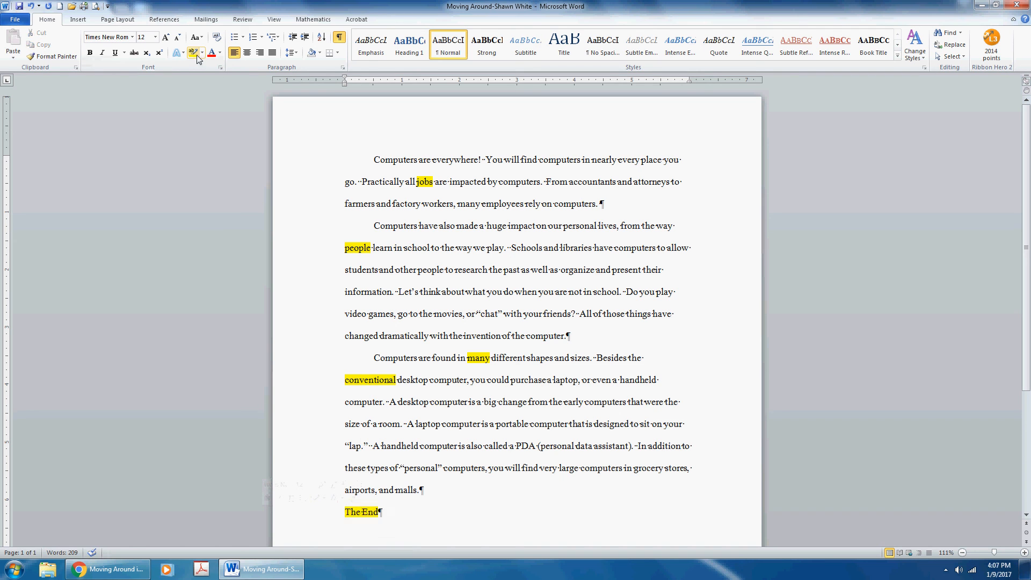
- Add the student's name and '1st Block' as a top line, highlight it yellow, and save
{"action": "key", "text": "ctrl+Home"}
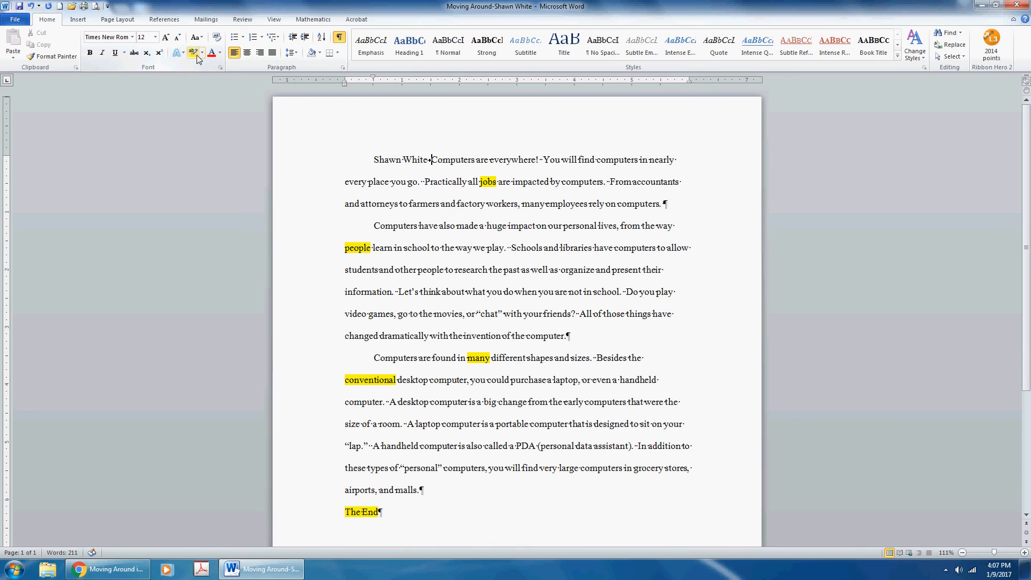
{"action": "type", "text": " 1st Block"}
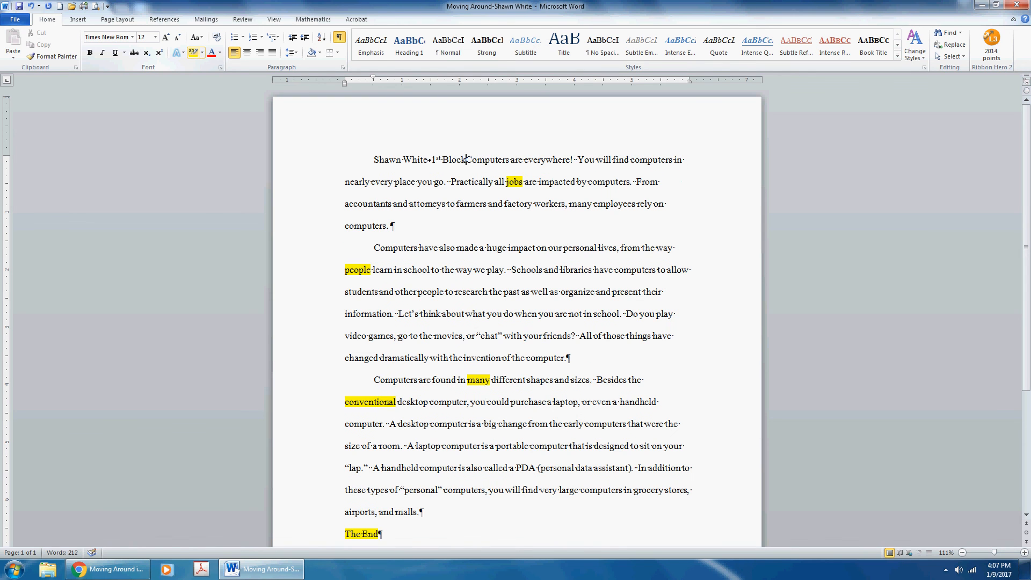
{"action": "key", "text": "Return"}
{"action": "key", "text": "Return"}
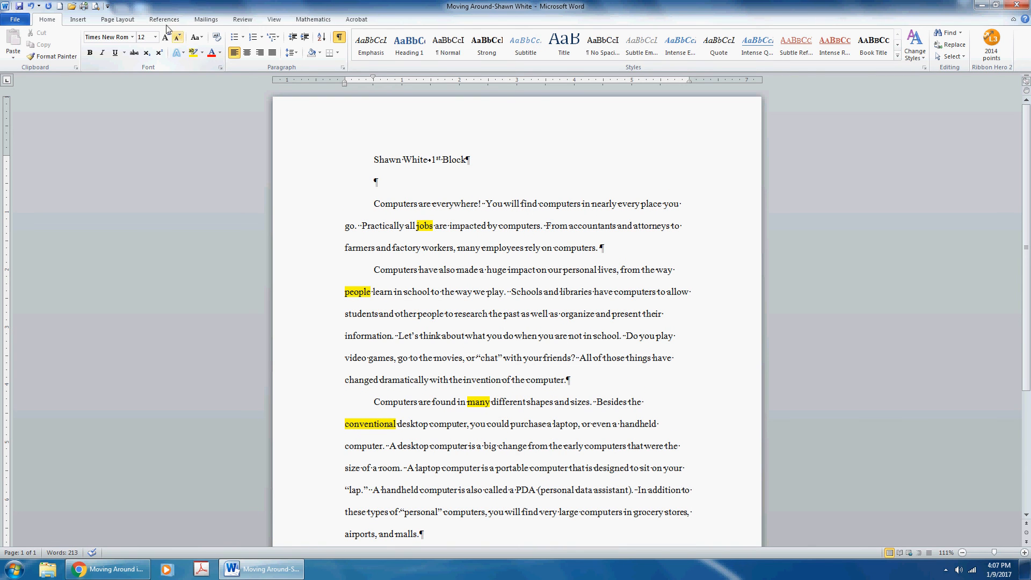
{"action": "triple_click", "coordinate": [402, 156]}
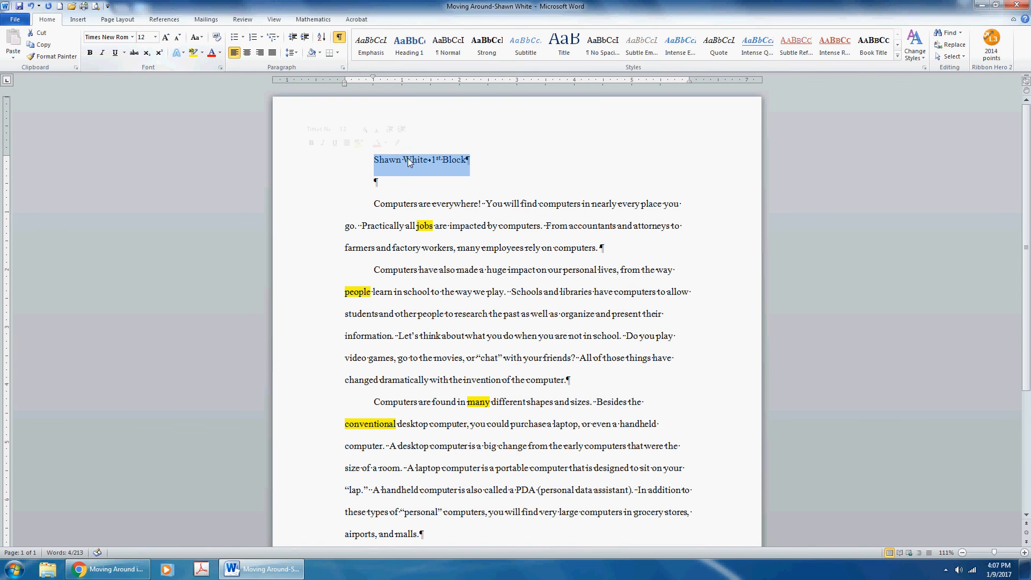
{"action": "left_click", "coordinate": [191, 52]}
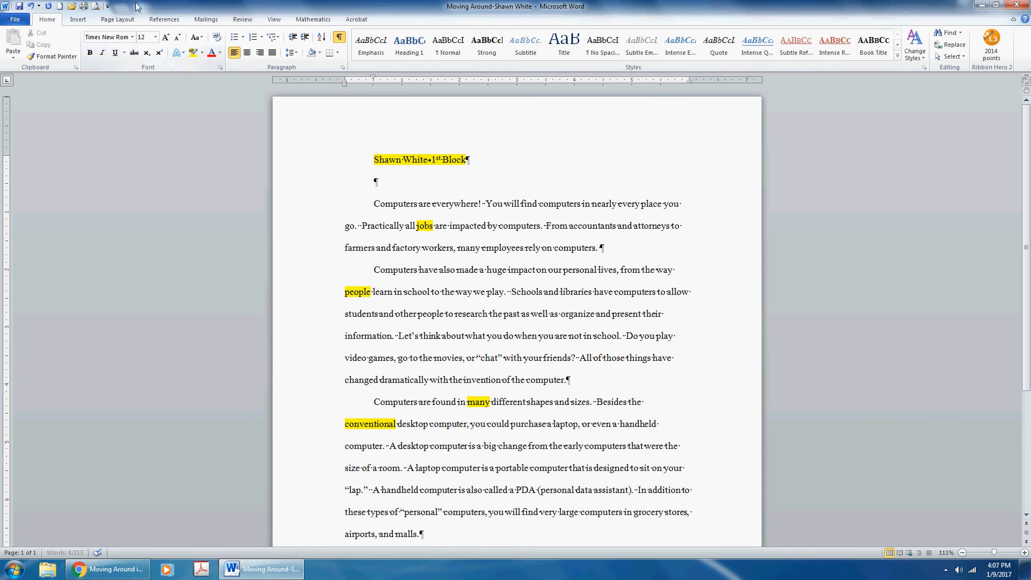
{"action": "left_click", "coordinate": [19, 7]}
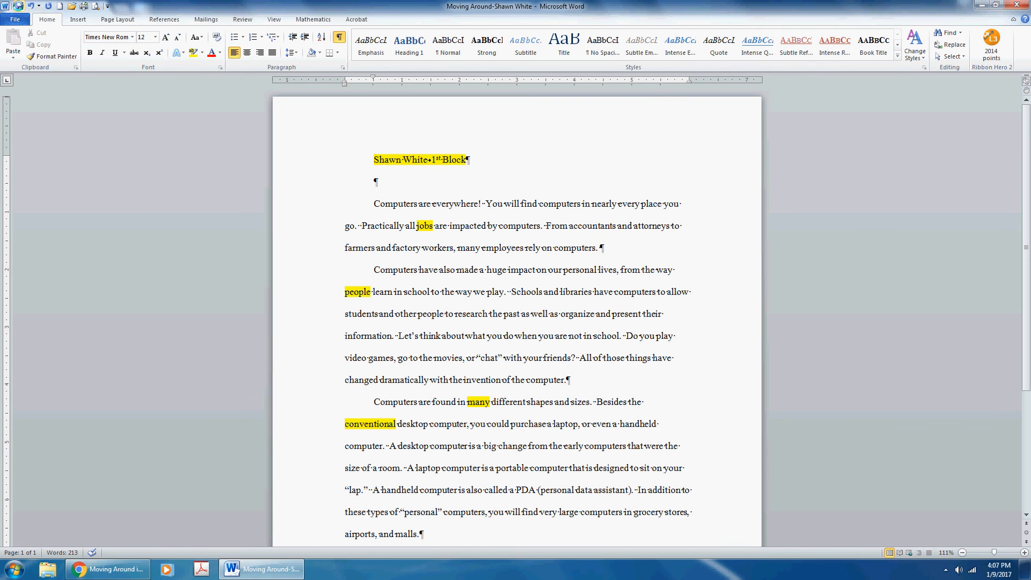